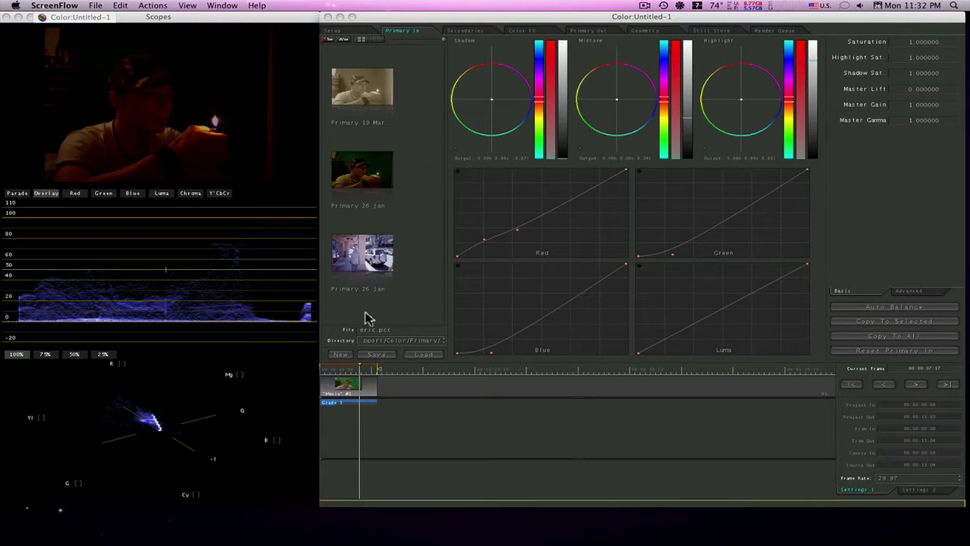
- Switch the clip to its fresh Grade 2 slot
{"action": "left_click", "coordinate": [362, 371]}
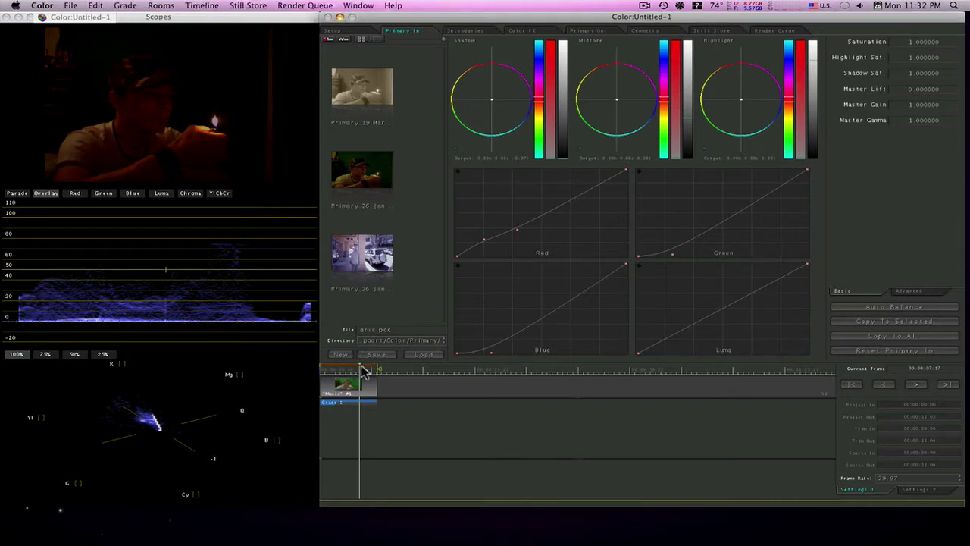
{"action": "left_click_drag", "start_coordinate": [361, 369], "coordinate": [361, 371]}
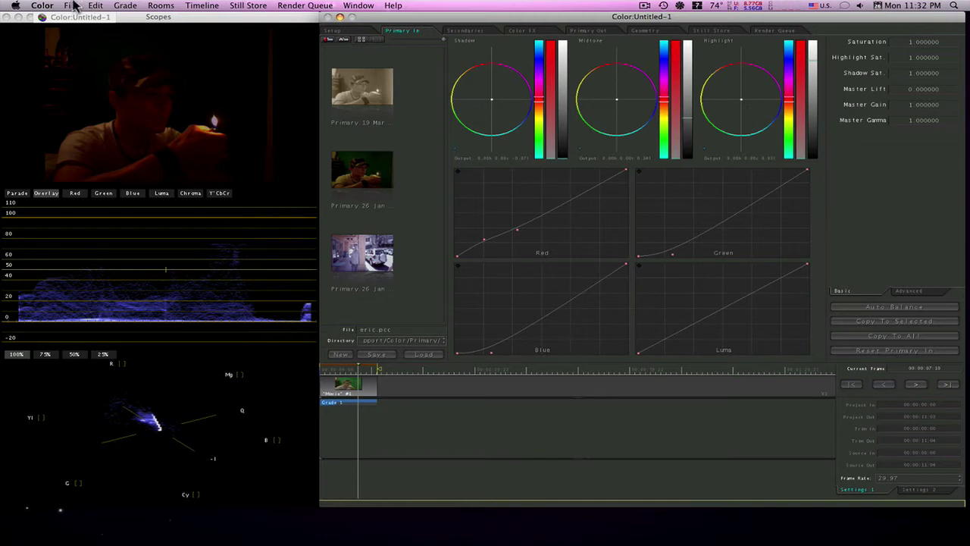
{"action": "left_click", "coordinate": [125, 5]}
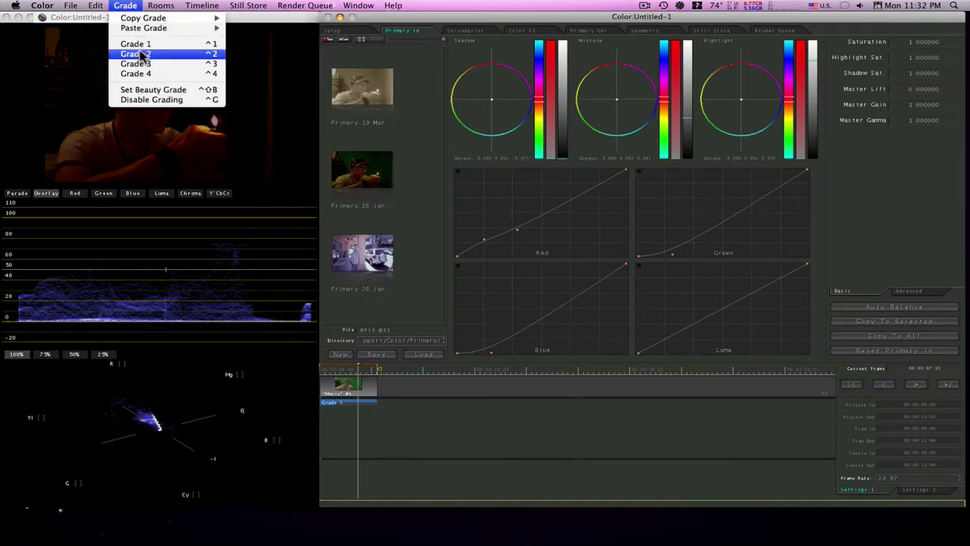
{"action": "left_click", "coordinate": [150, 57]}
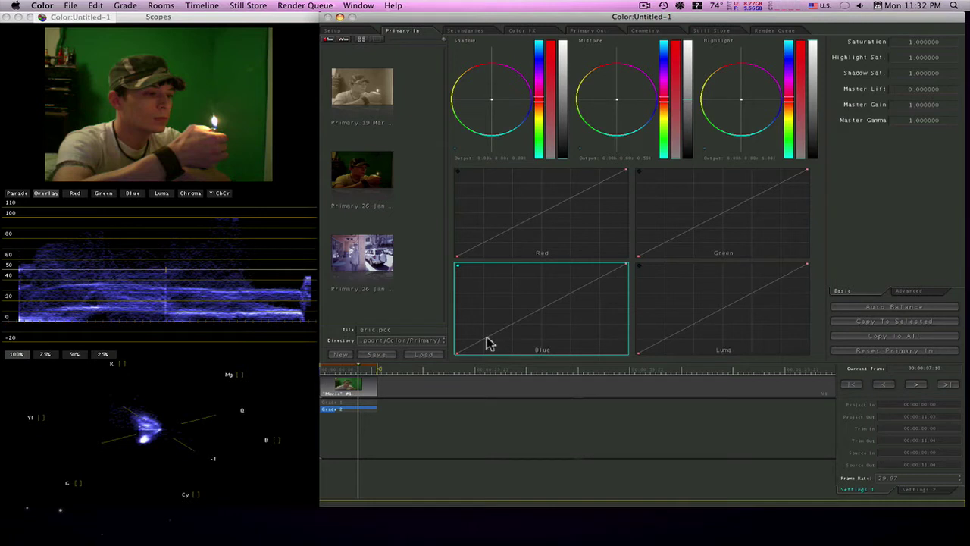
- Pull the blue curve down in the shadows, adding a second higher point
{"action": "left_click_drag", "start_coordinate": [488, 343], "coordinate": [486, 342]}
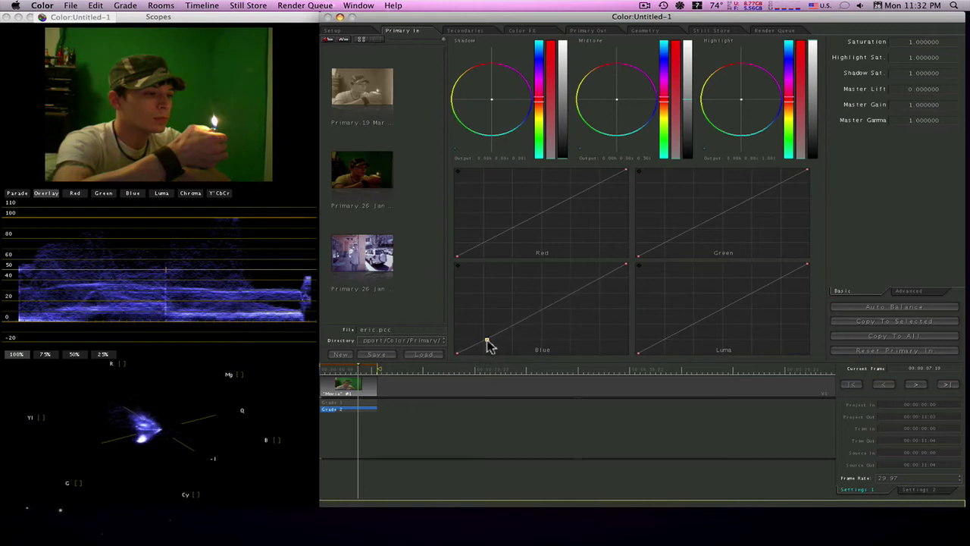
{"action": "left_click", "coordinate": [601, 279]}
{"action": "left_click_drag", "start_coordinate": [601, 279], "coordinate": [600, 277]}
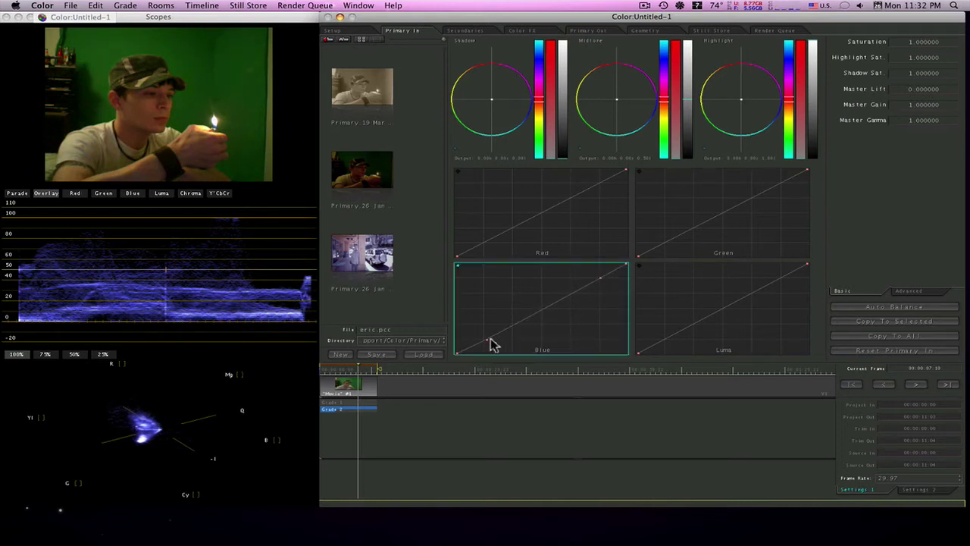
{"action": "left_click_drag", "start_coordinate": [488, 342], "coordinate": [495, 355]}
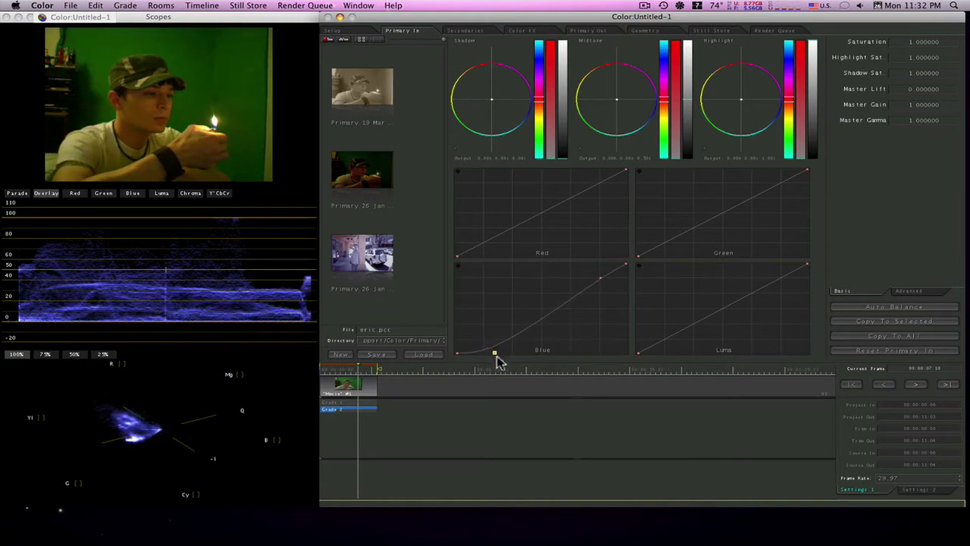
- Bend the green curve down in the shadows and add two points to the red curve
{"action": "left_click_drag", "start_coordinate": [668, 249], "coordinate": [675, 259]}
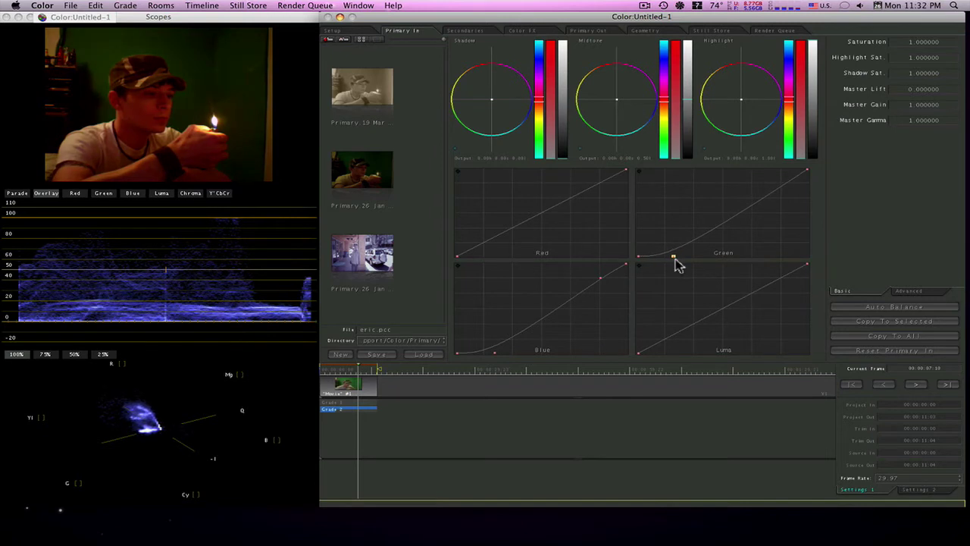
{"action": "left_click", "coordinate": [510, 226]}
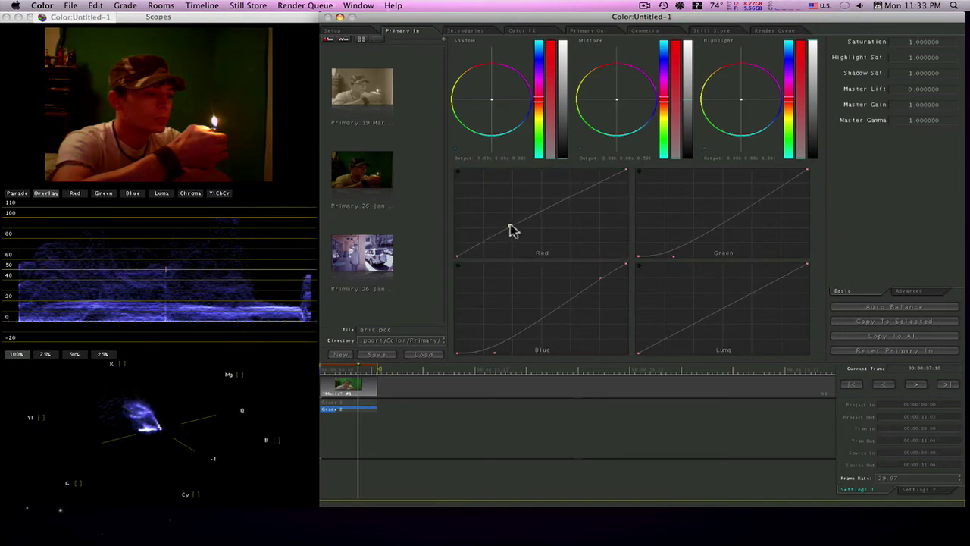
{"action": "left_click", "coordinate": [486, 240]}
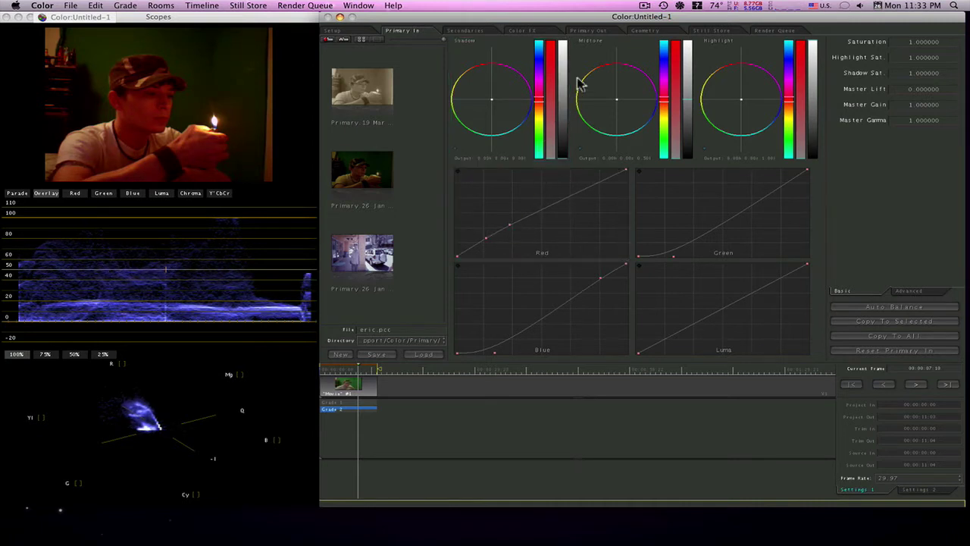
- Darken the shadows, highlights and midtones, bringing the midtones to about 0.45
{"action": "left_click_drag", "start_coordinate": [568, 59], "coordinate": [569, 69]}
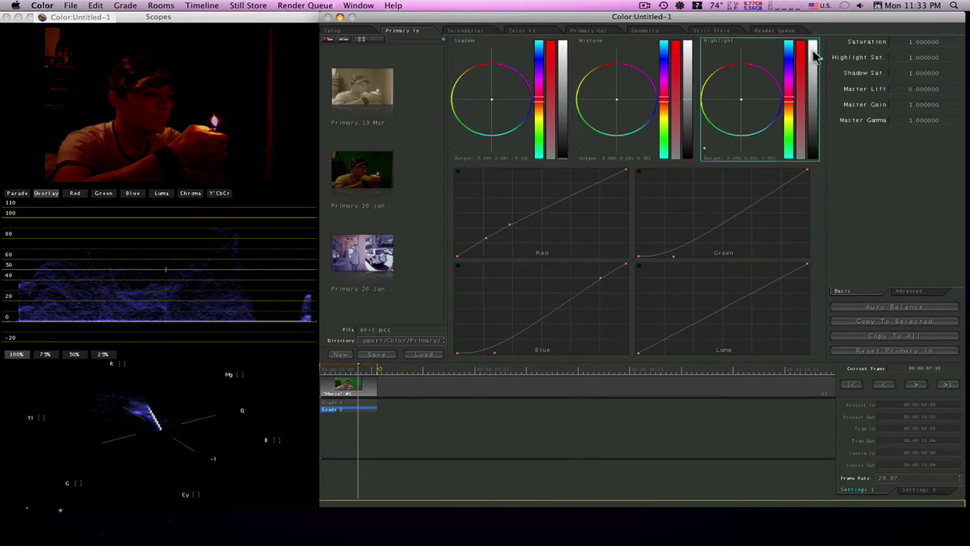
{"action": "left_click_drag", "start_coordinate": [812, 50], "coordinate": [812, 53]}
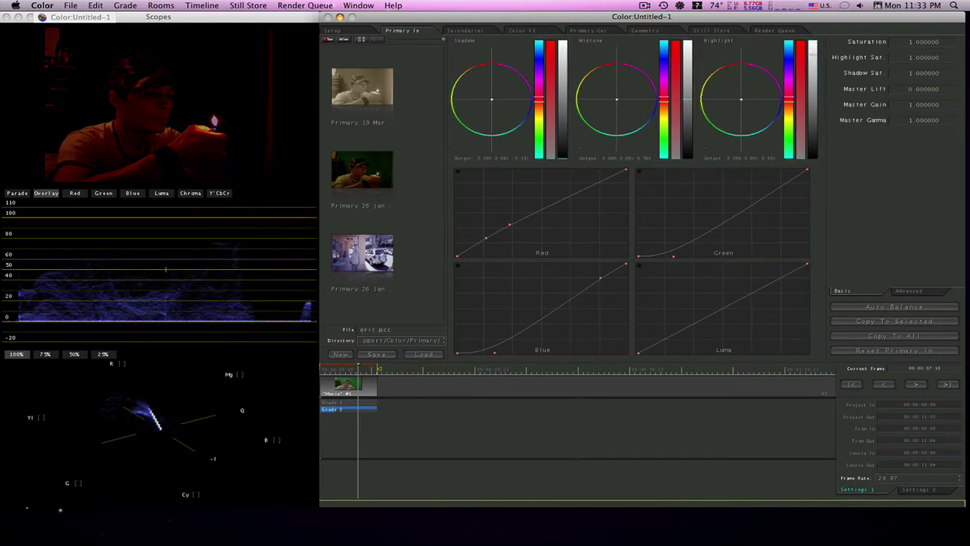
{"action": "left_click_drag", "start_coordinate": [677, 52], "coordinate": [677, 59]}
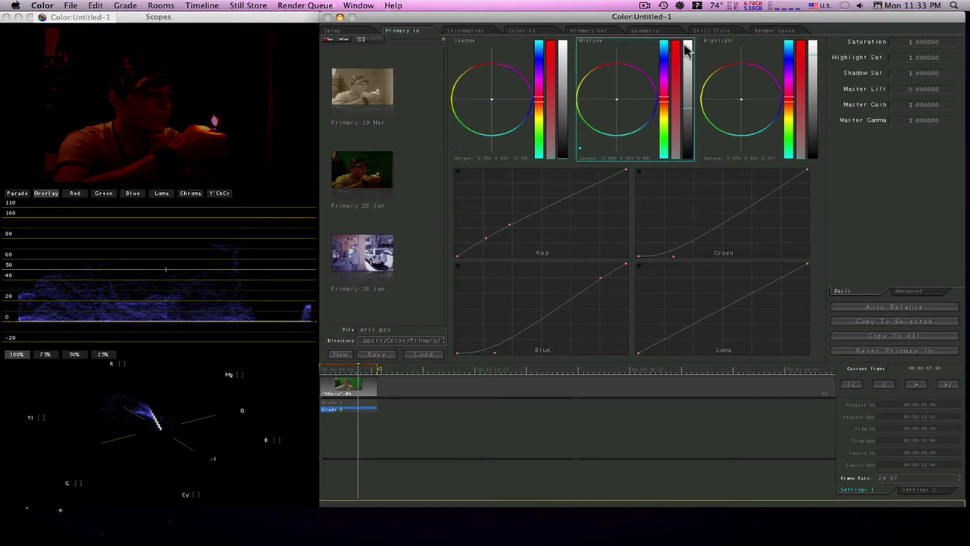
- Add and nudge a red curve point, then compare the grade against the original footage
{"action": "left_click", "coordinate": [510, 226]}
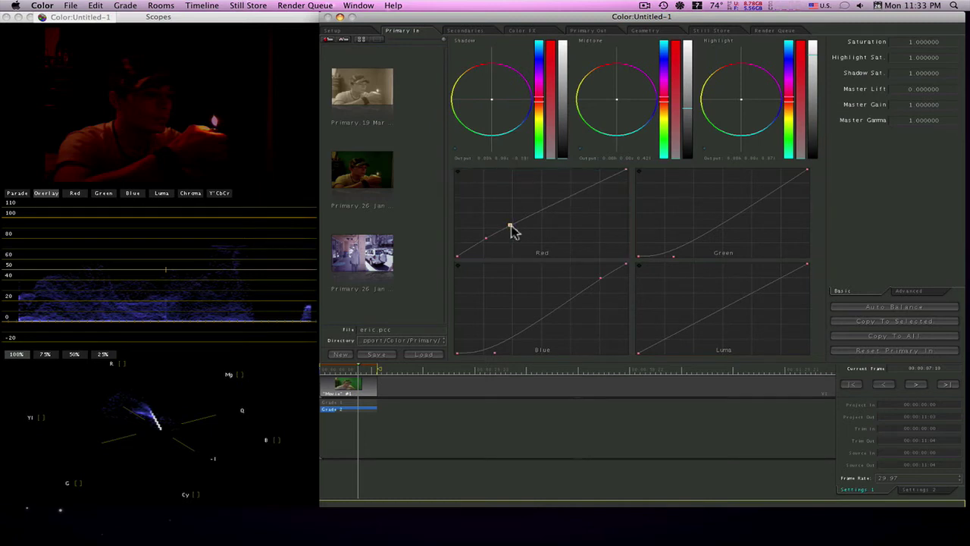
{"action": "left_click_drag", "start_coordinate": [511, 226], "coordinate": [516, 229]}
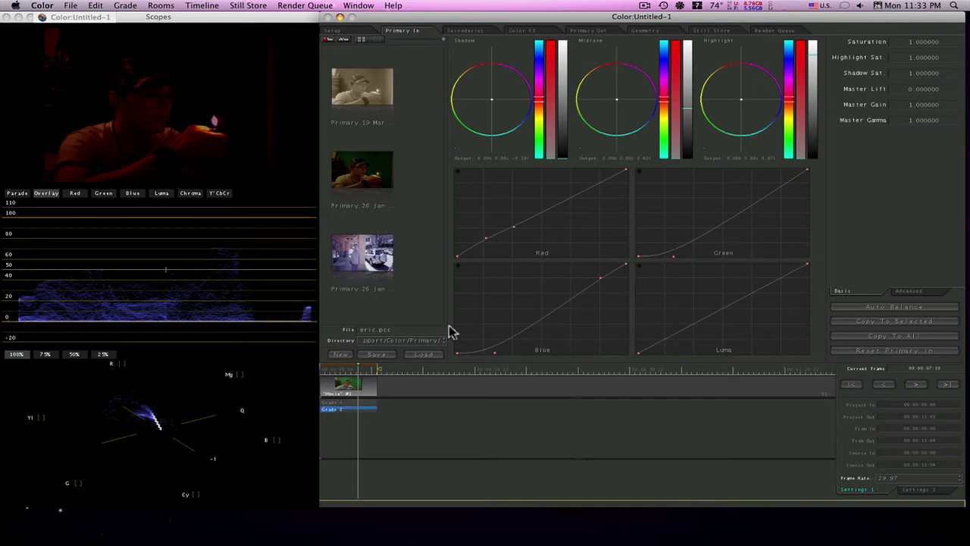
{"action": "left_click", "coordinate": [361, 368]}
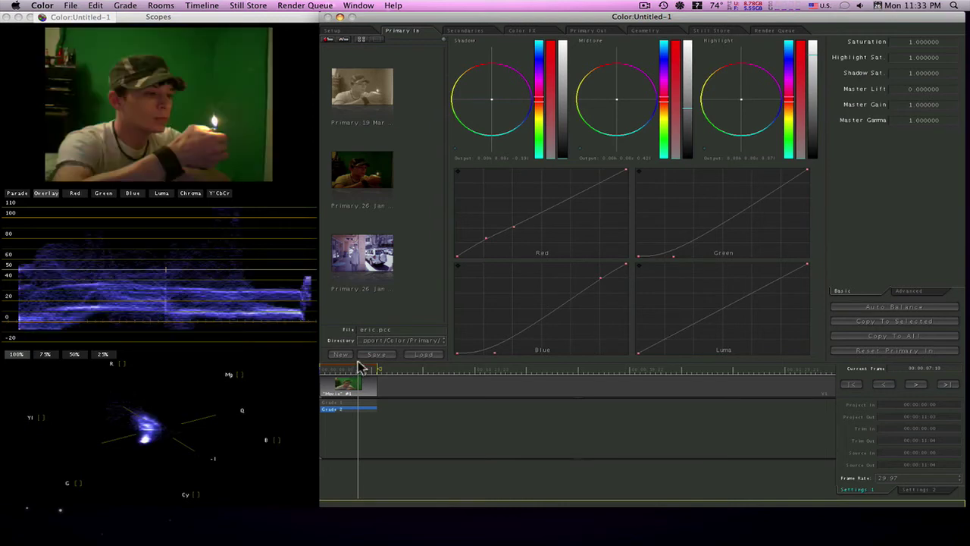
{"action": "left_click", "coordinate": [361, 368]}
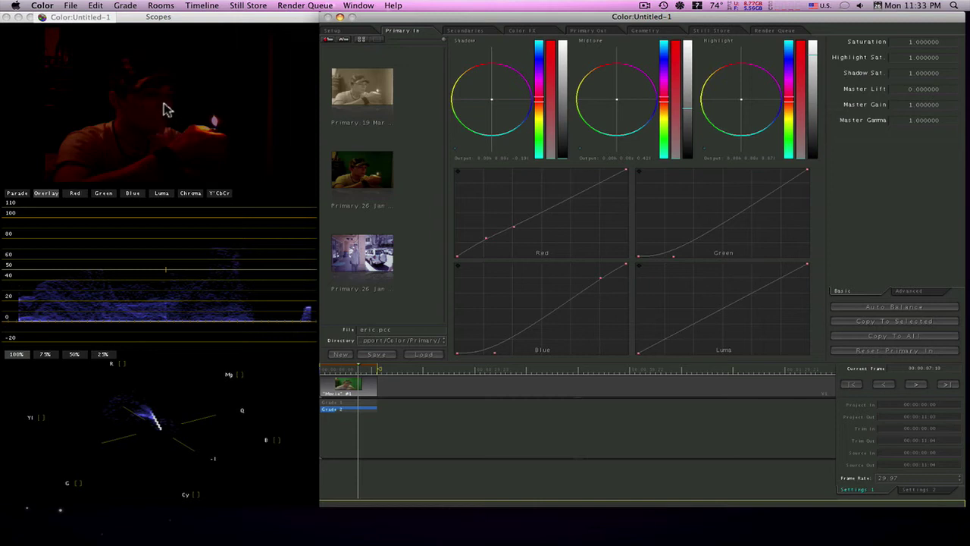
{"action": "left_click", "coordinate": [467, 32]}
- Enable secondary 2 with a circular vignette shrunk onto the face and softness about 0.41
{"action": "left_click", "coordinate": [548, 353]}
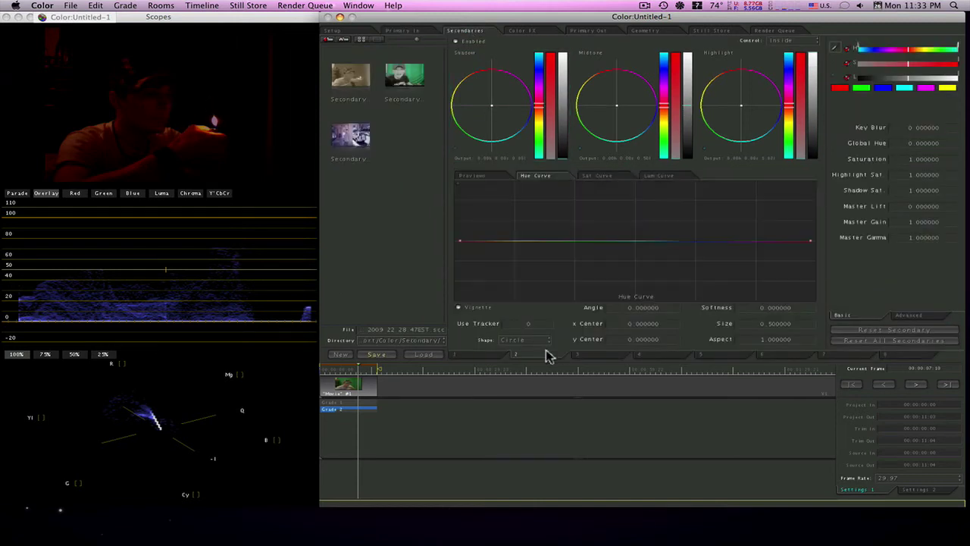
{"action": "left_click", "coordinate": [455, 41]}
{"action": "left_click", "coordinate": [477, 176]}
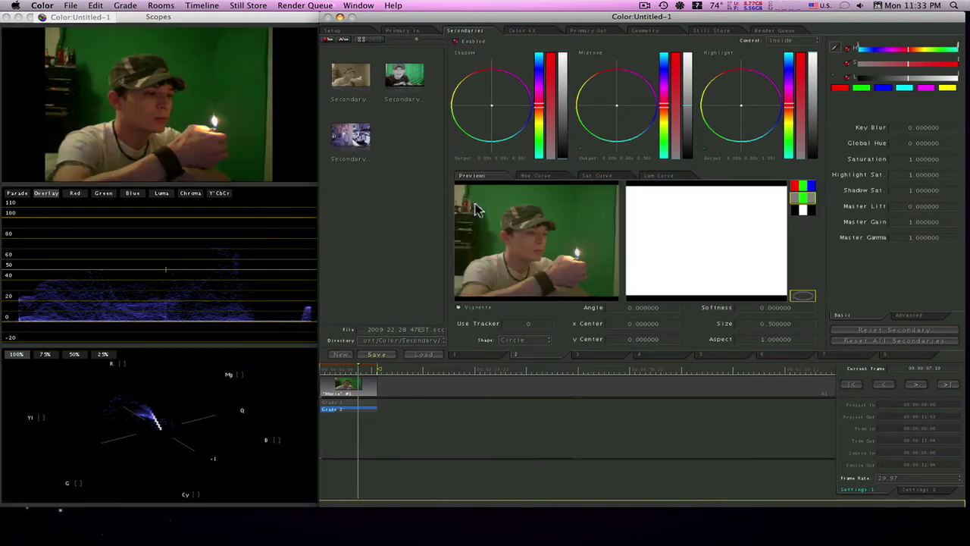
{"action": "left_click", "coordinate": [457, 308]}
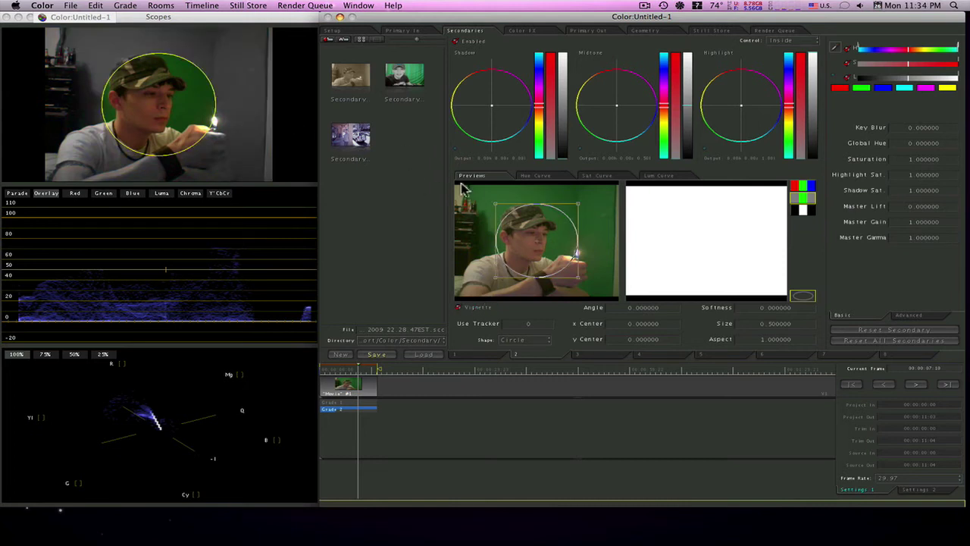
{"action": "left_click_drag", "start_coordinate": [578, 204], "coordinate": [535, 242]}
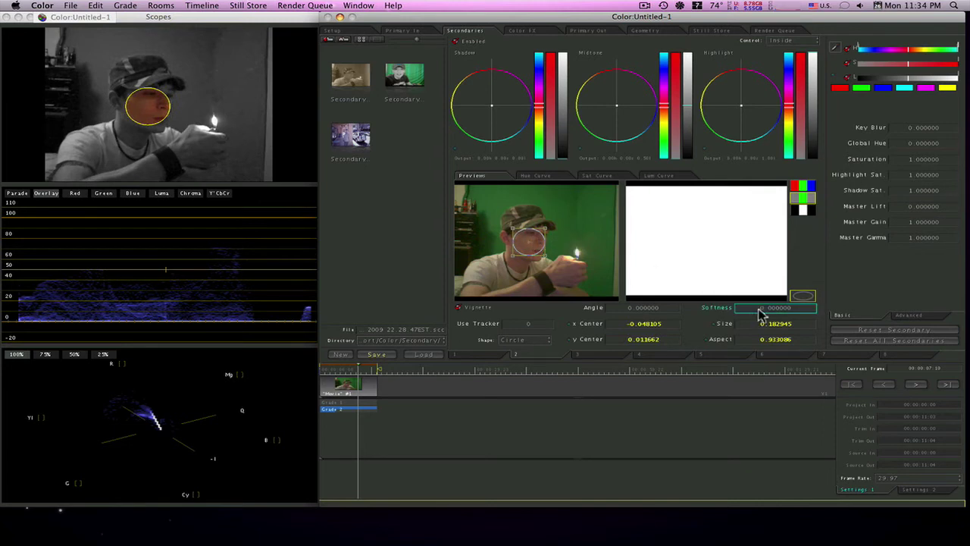
{"action": "left_click_drag", "start_coordinate": [760, 314], "coordinate": [758, 314]}
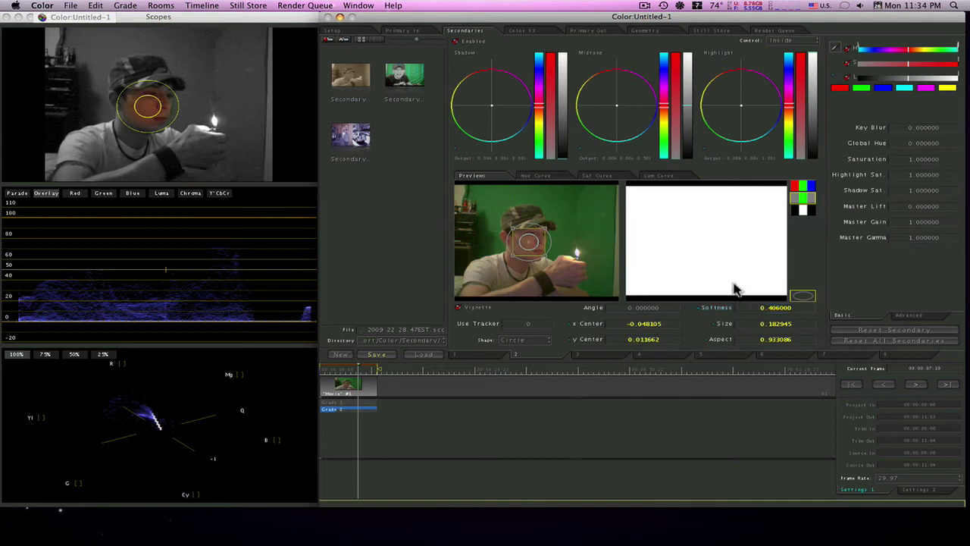
{"action": "left_click", "coordinate": [801, 190]}
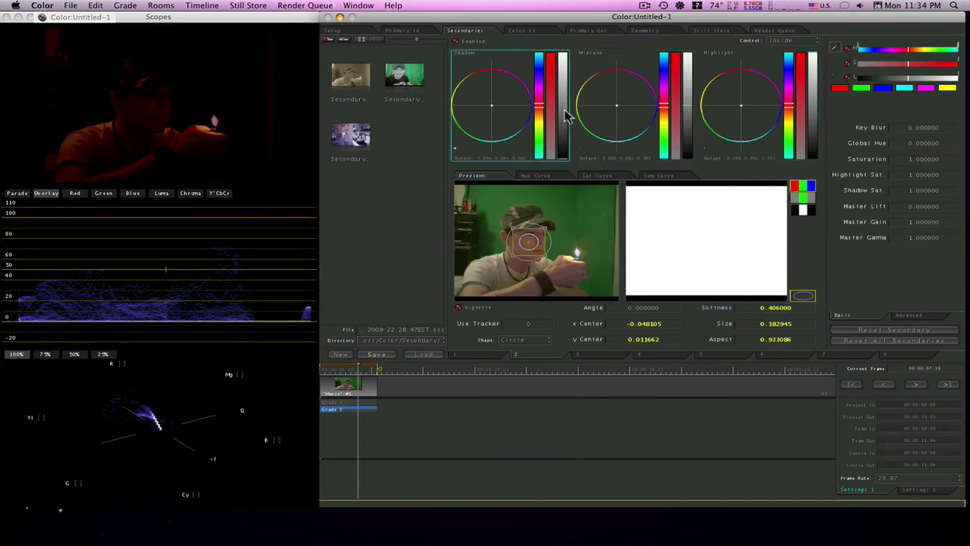
- Adjust the shadow, midtone and highlight levels inside the face vignette to brighten the face
{"action": "left_click_drag", "start_coordinate": [567, 115], "coordinate": [567, 106]}
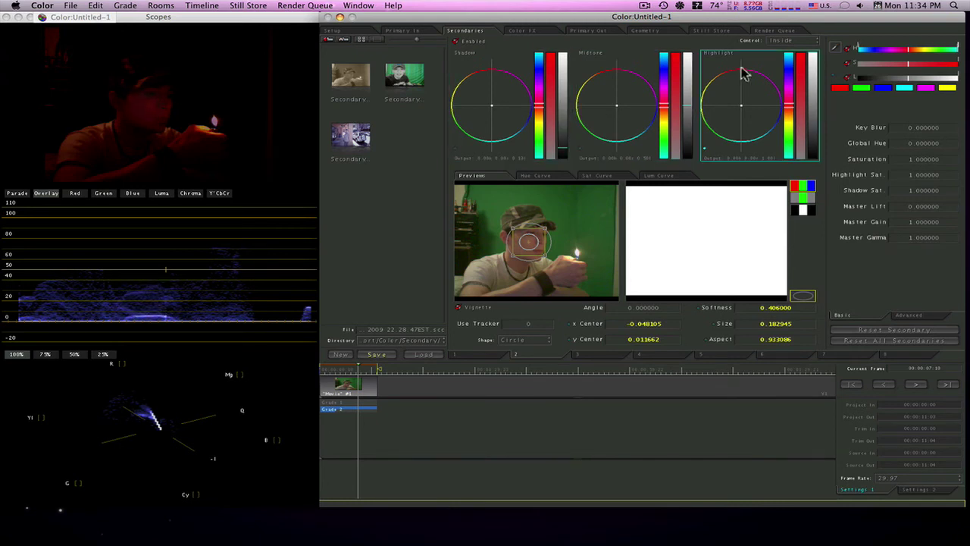
{"action": "left_click_drag", "start_coordinate": [687, 106], "coordinate": [689, 113]}
{"action": "left_click_drag", "start_coordinate": [814, 116], "coordinate": [814, 121]}
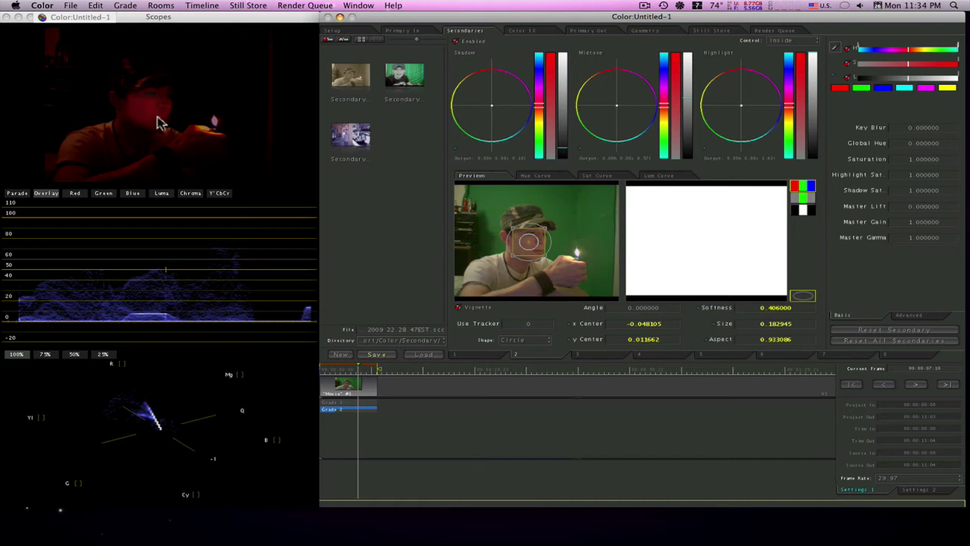
{"action": "left_click", "coordinate": [359, 371]}
{"action": "left_click_drag", "start_coordinate": [359, 371], "coordinate": [353, 371]}
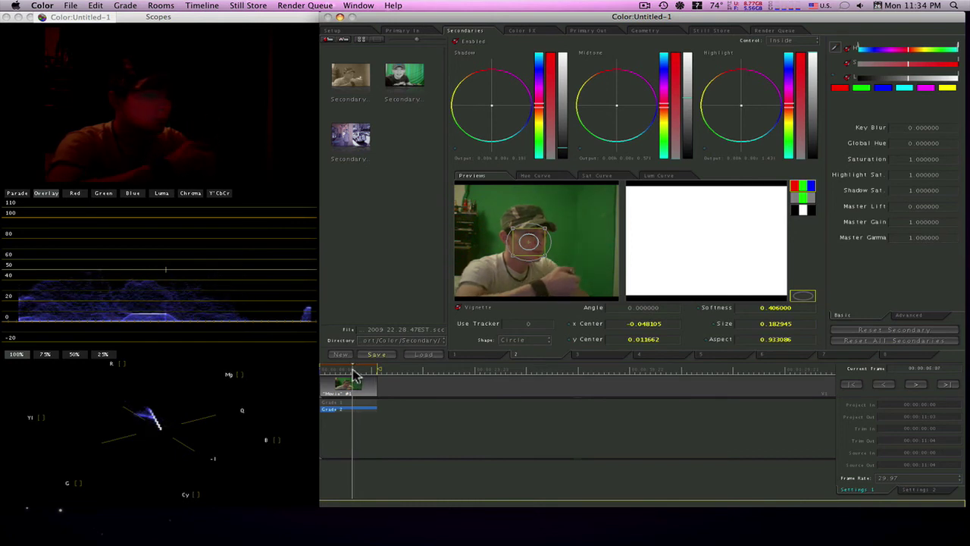
{"action": "left_click_drag", "start_coordinate": [354, 372], "coordinate": [360, 372]}
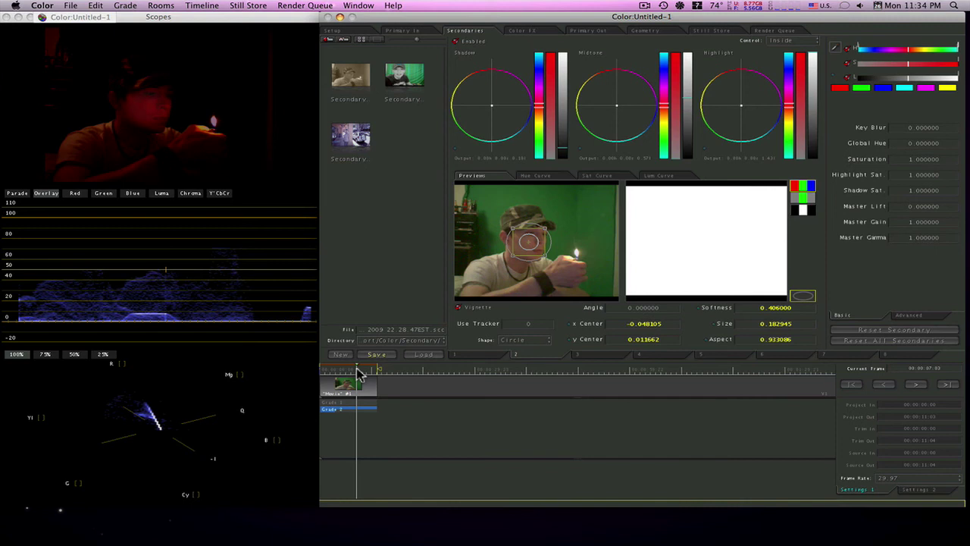
{"action": "left_click_drag", "start_coordinate": [360, 371], "coordinate": [359, 372]}
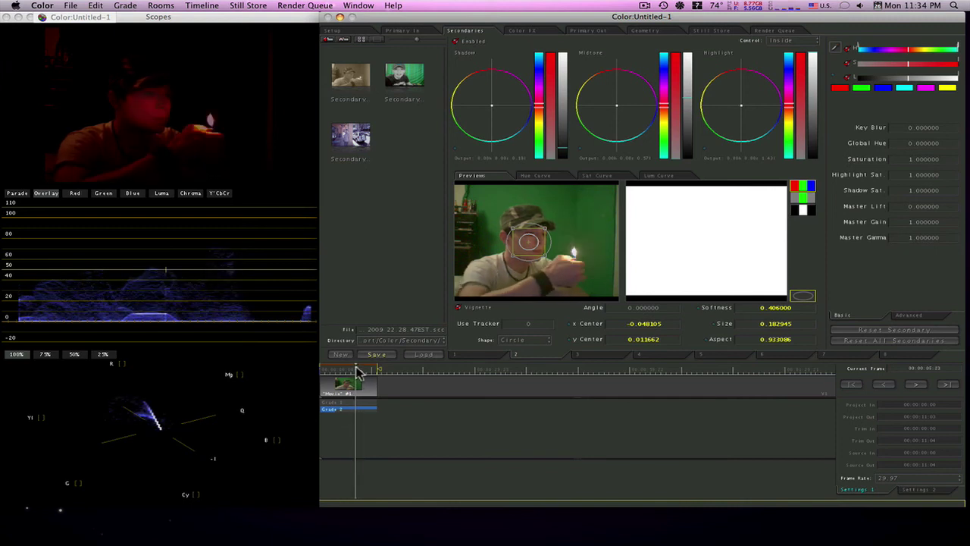
{"action": "left_click_drag", "start_coordinate": [358, 371], "coordinate": [358, 372]}
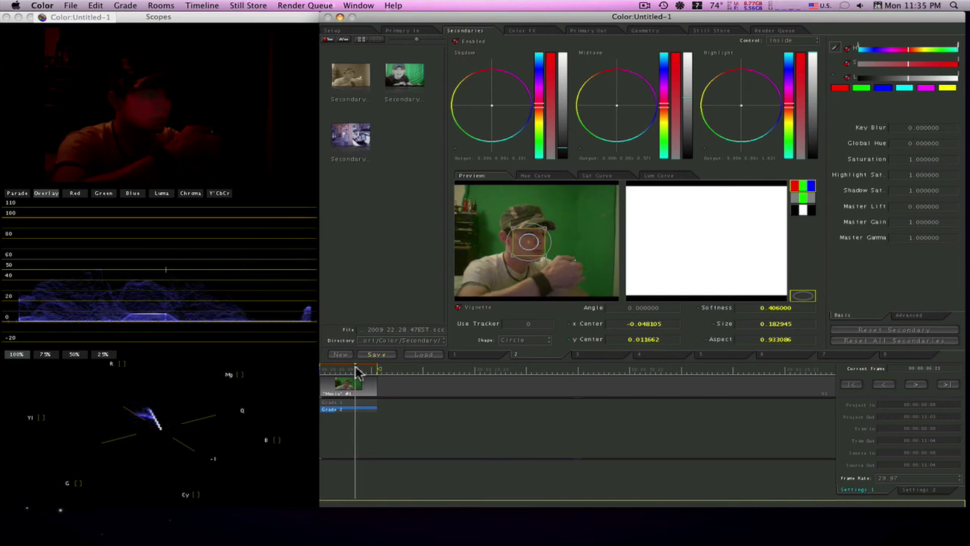
{"action": "left_click_drag", "start_coordinate": [358, 372], "coordinate": [358, 372]}
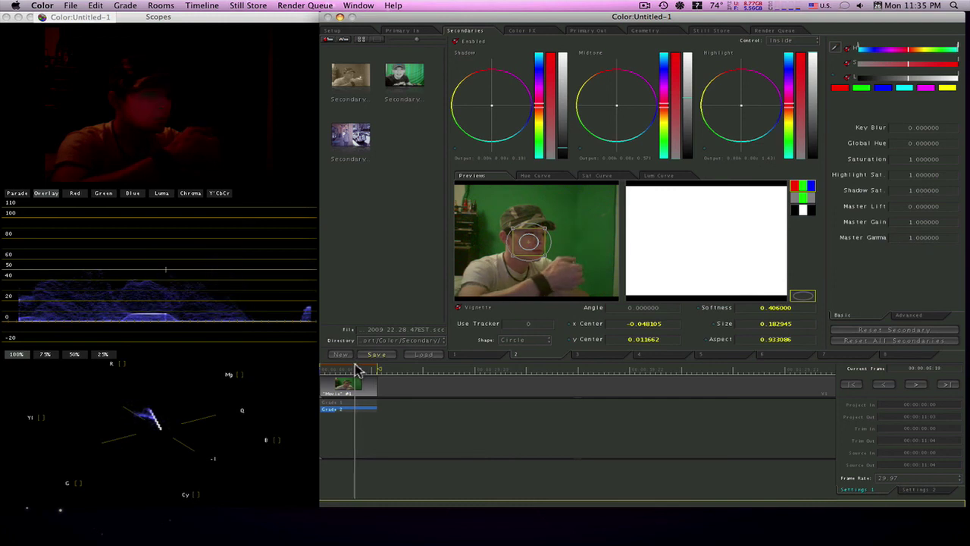
{"action": "left_click_drag", "start_coordinate": [359, 369], "coordinate": [362, 369]}
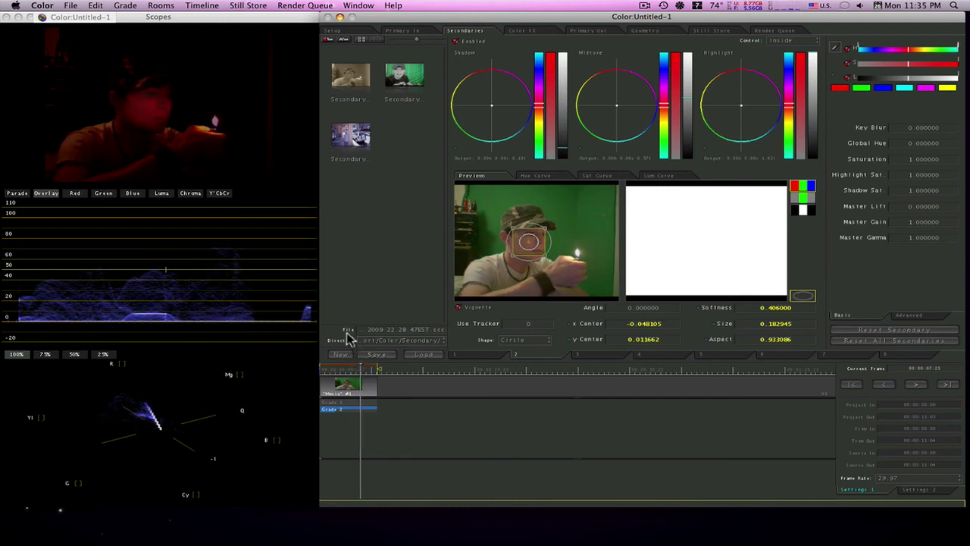
{"action": "left_click", "coordinate": [202, 181]}
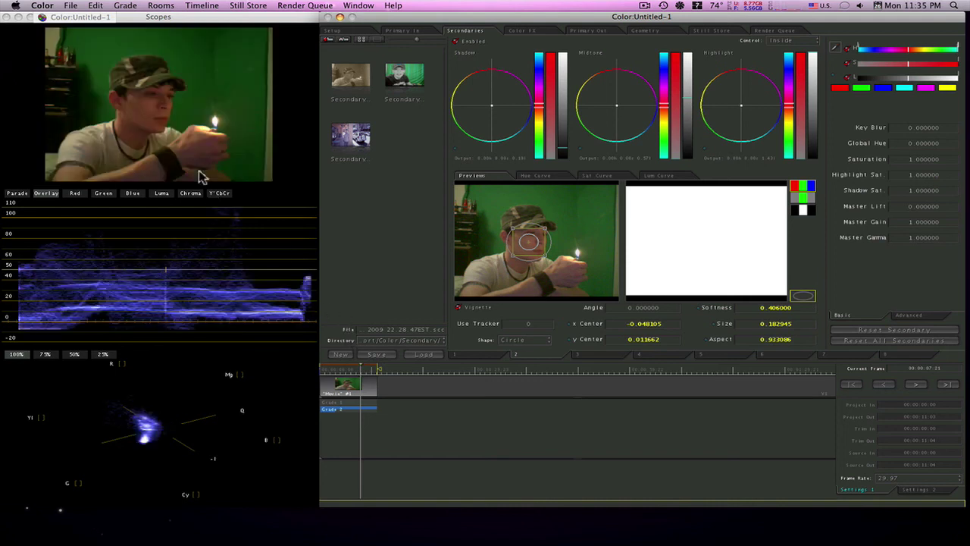
{"action": "left_click", "coordinate": [201, 177]}
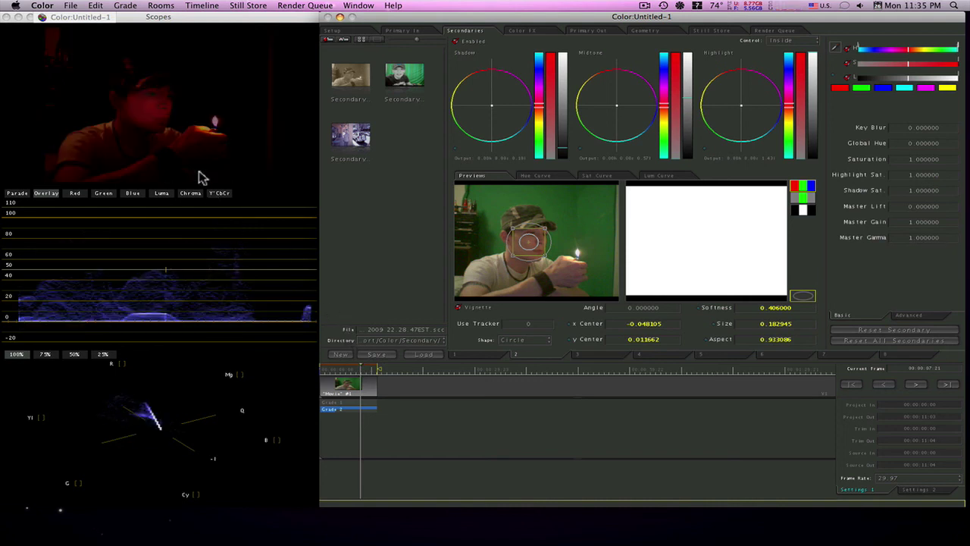